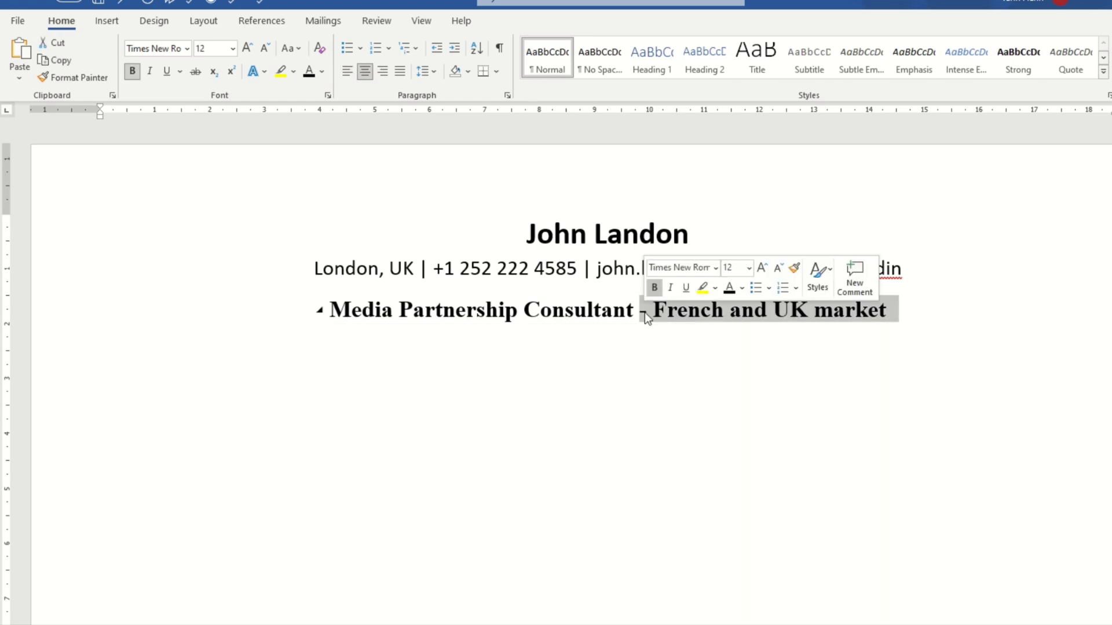
- Delete "- French and UK market" from the headline so it reads "Media Partnership Consultant"
key(BackSpace)
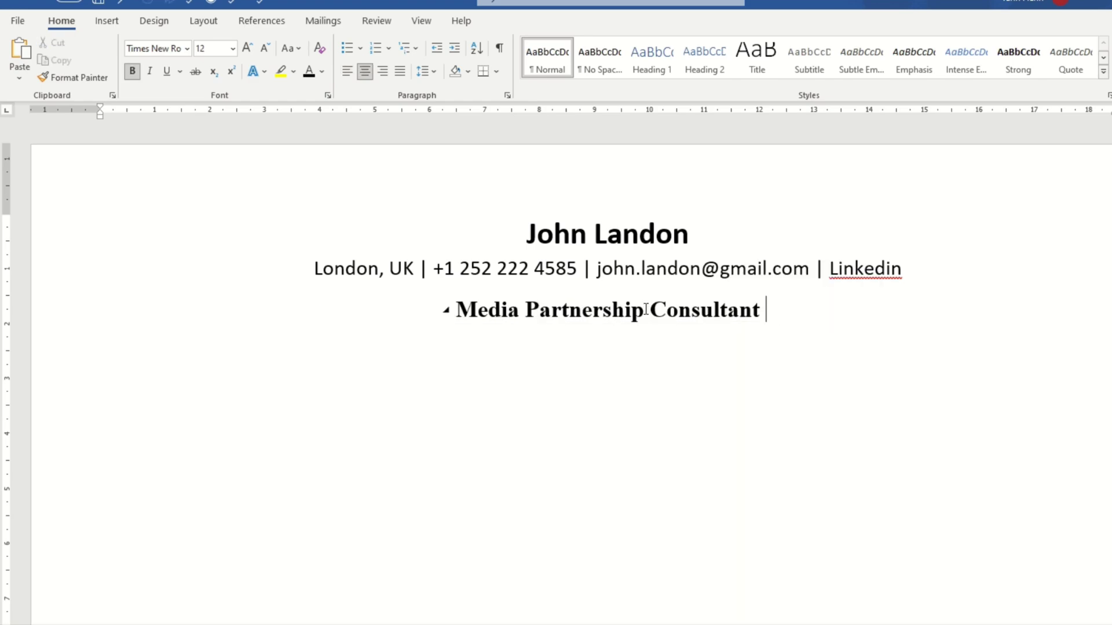
- Apply a black font color to the hidden summary text, from "Bilingual media partnership consultant" through "spearheading the success"
click(114, 329)
drag(114, 329, 1005, 328)
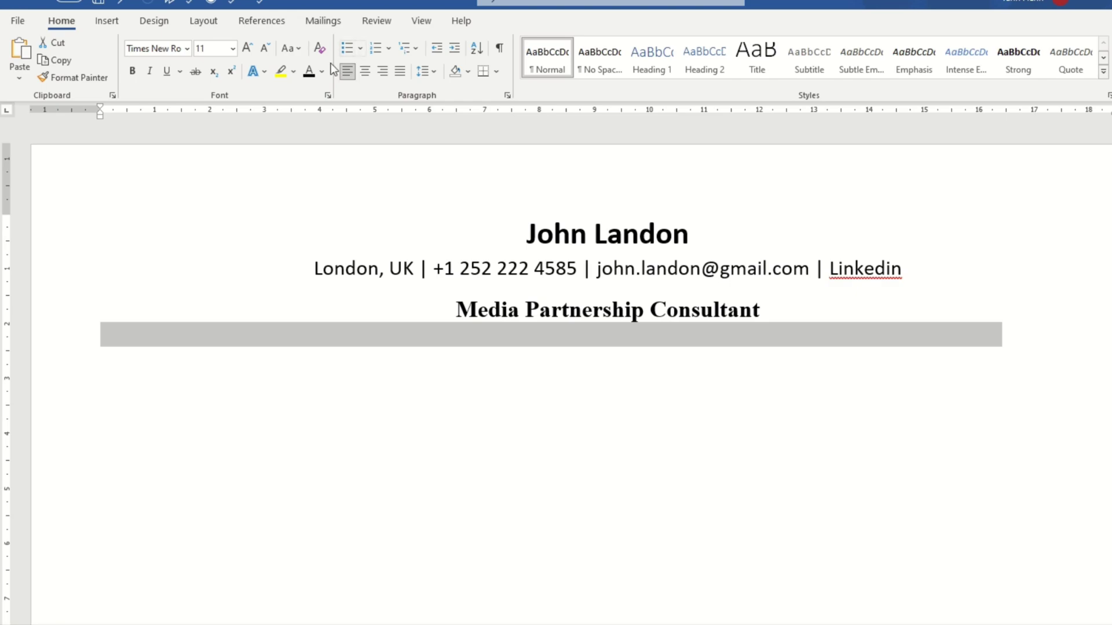
click(310, 72)
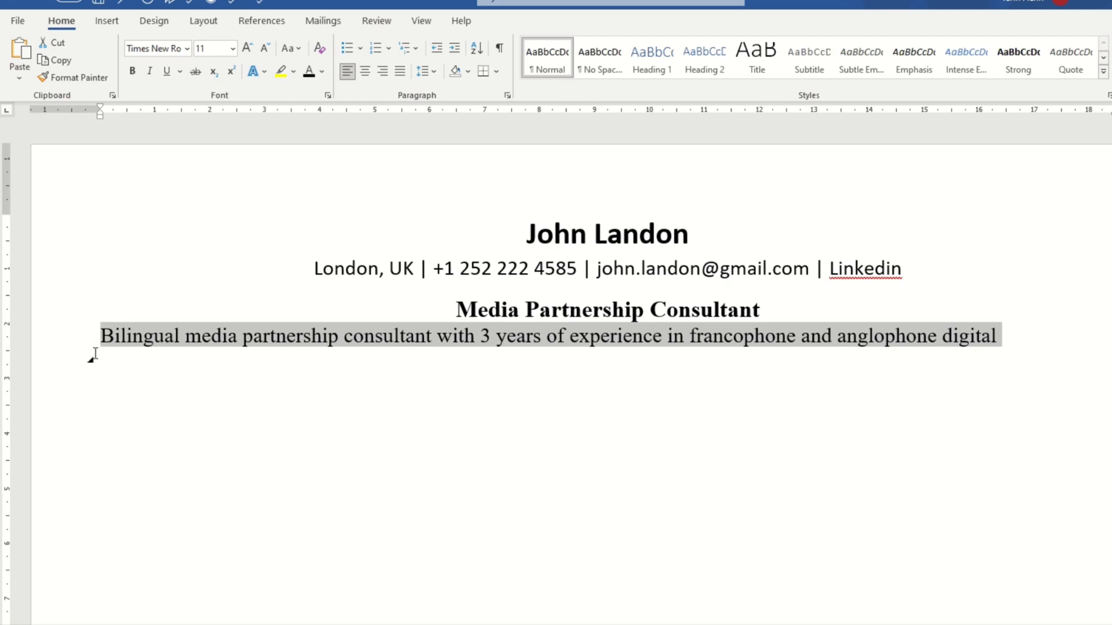
drag(101, 358, 217, 357)
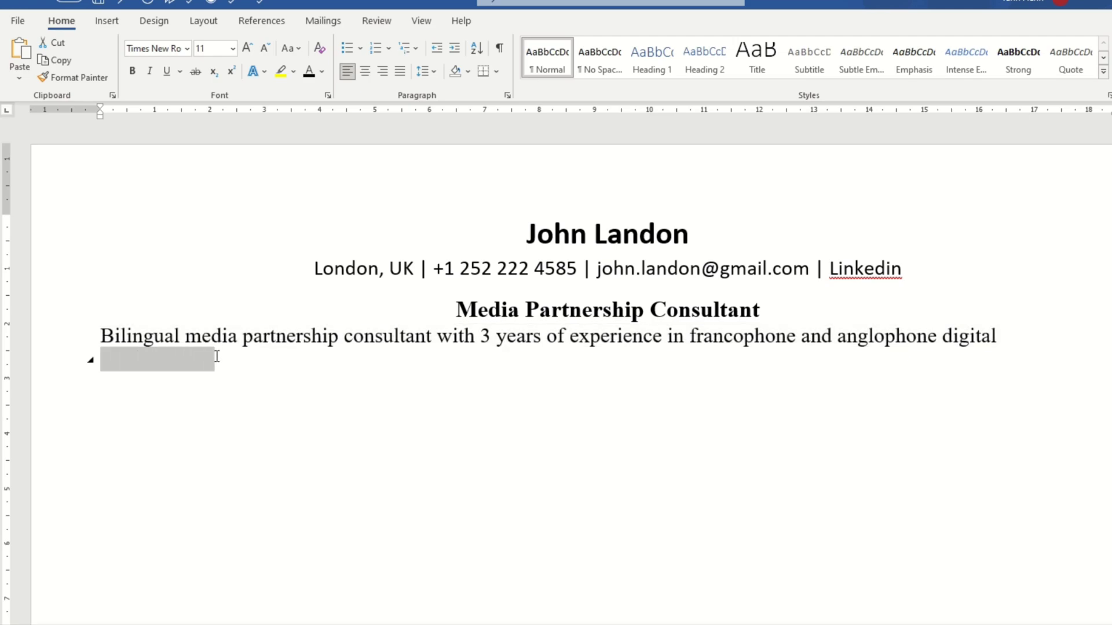
click(310, 72)
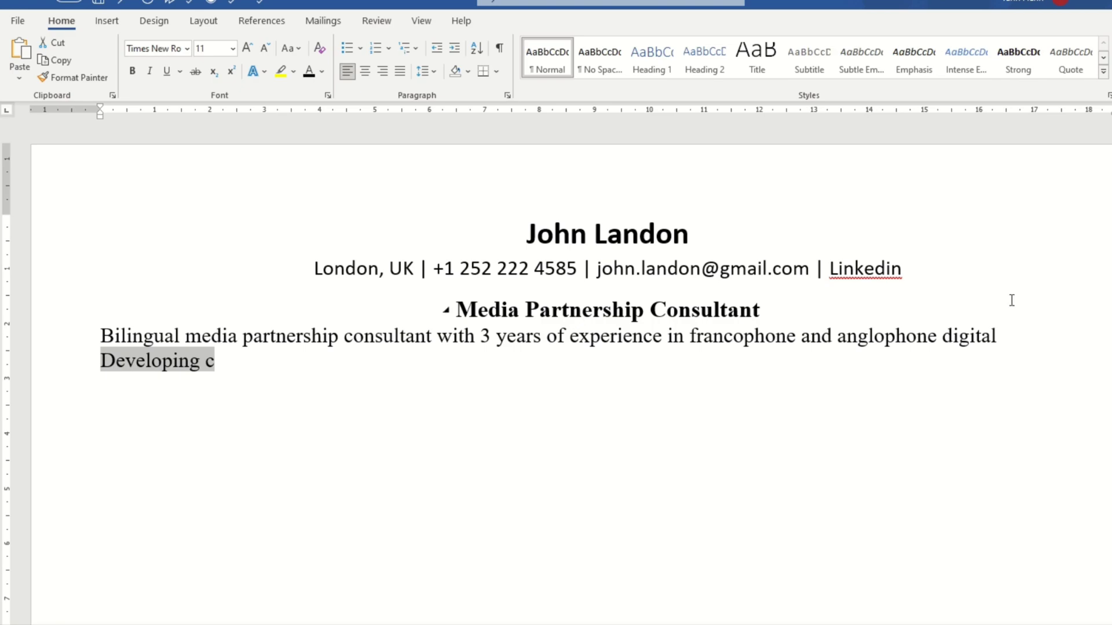
drag(1000, 338, 1100, 341)
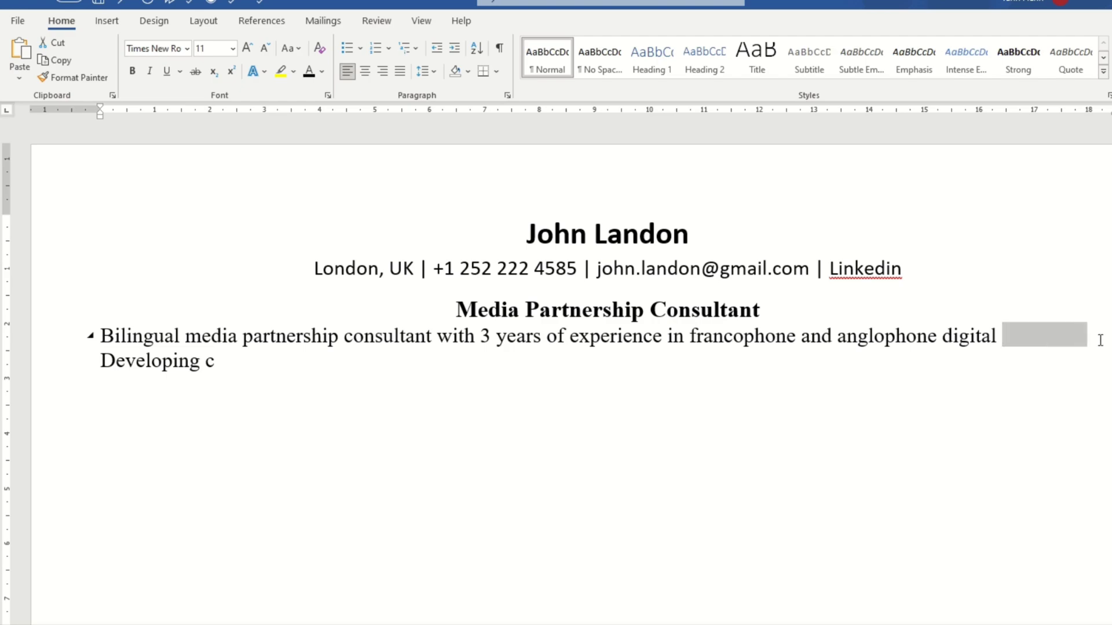
click(308, 72)
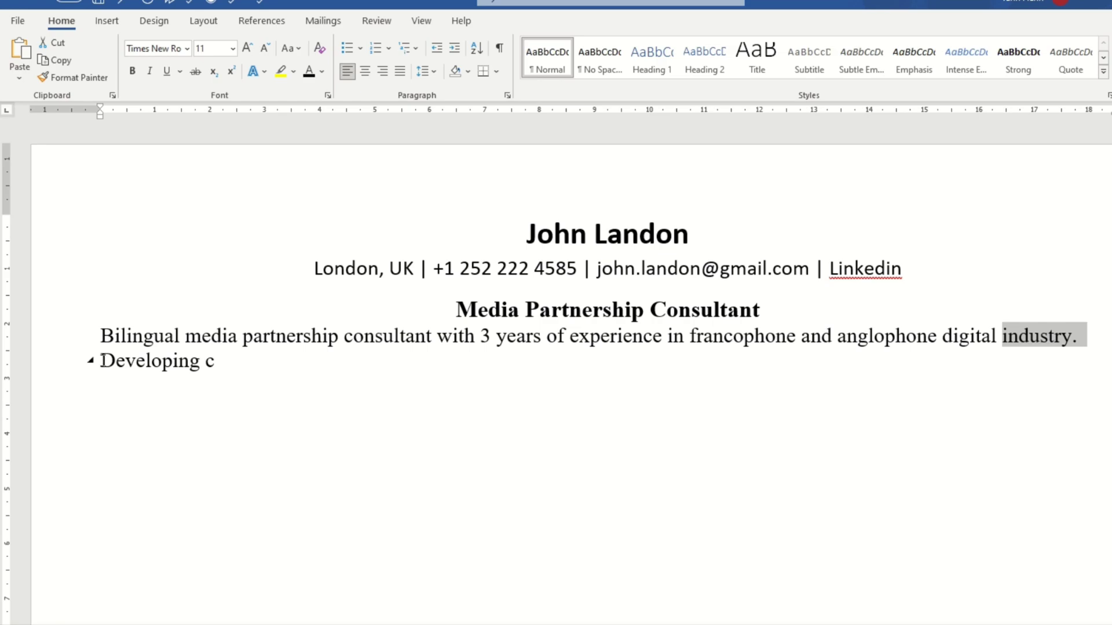
drag(110, 359, 1091, 387)
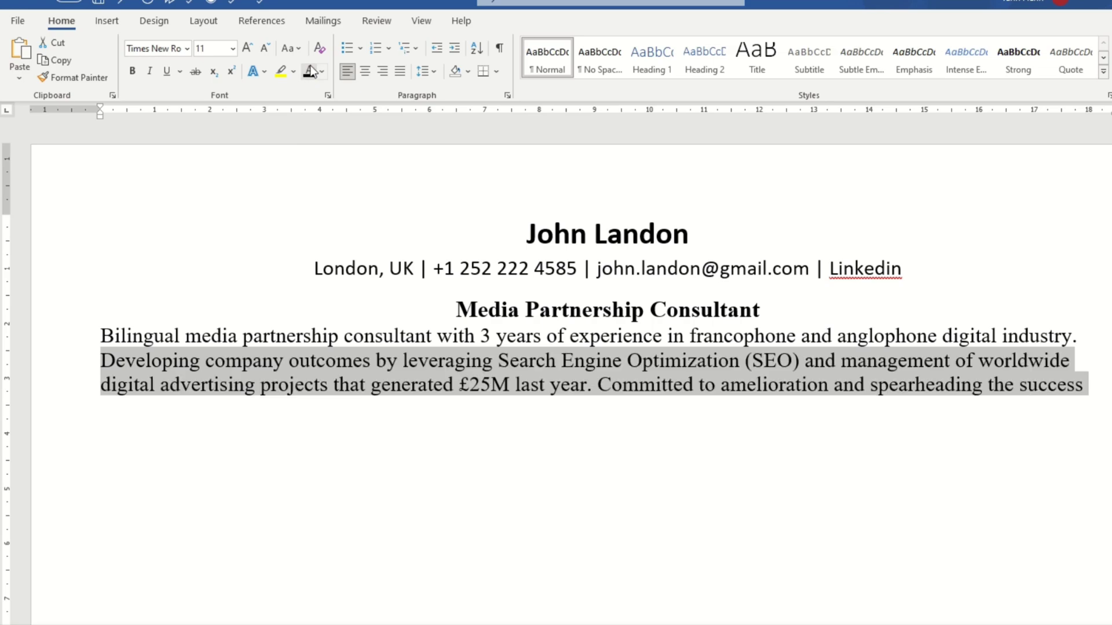
- Set the font color of the closing sentence beginning "Committed to amelioration" to white
click(1104, 386)
drag(1103, 386, 598, 386)
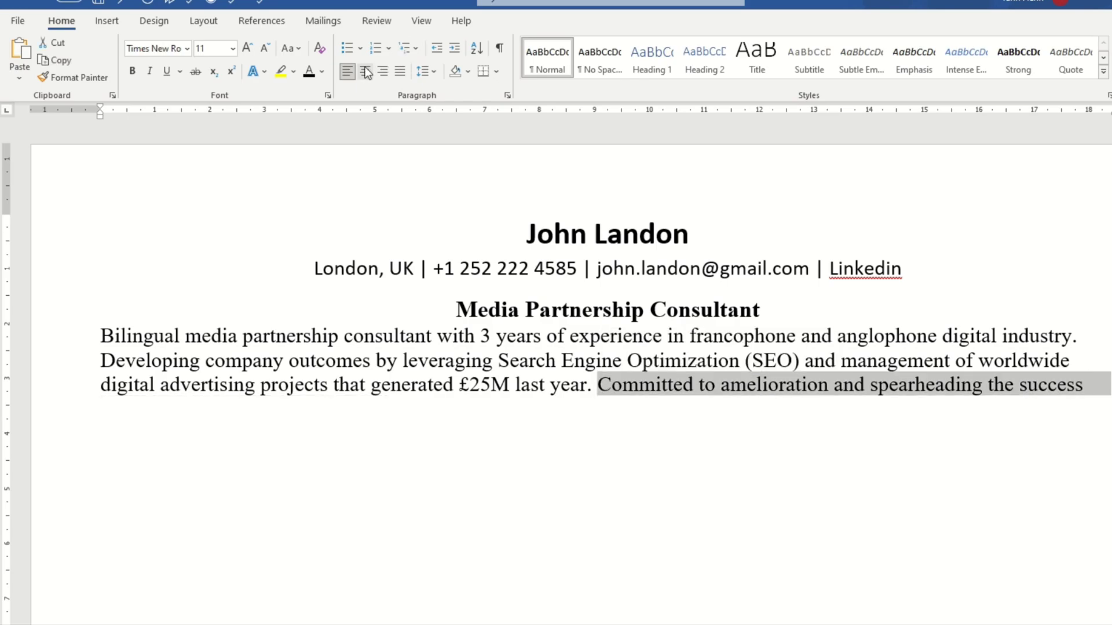
click(321, 72)
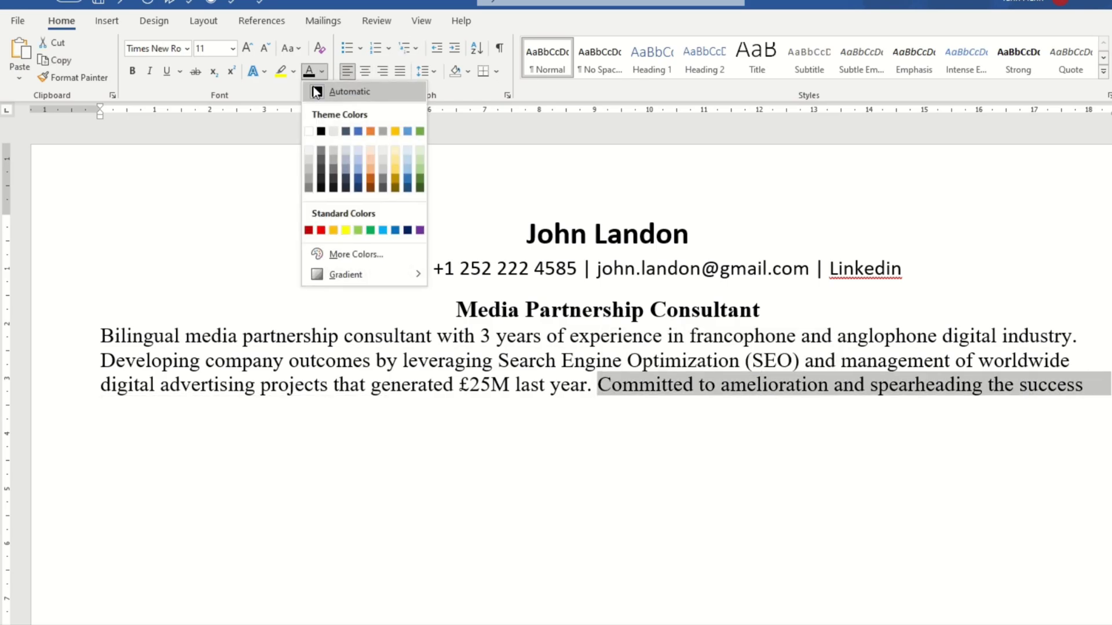
click(308, 132)
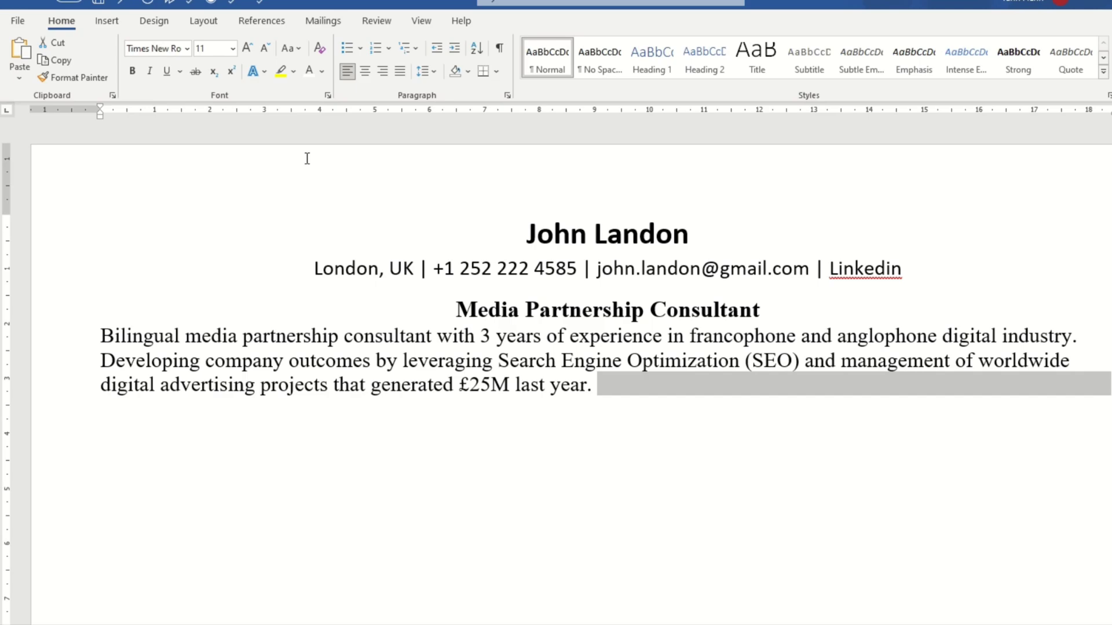
- Set the font color of the summary's ending, from "Committed to amelioration" through "Area of expertise", to Automatic
click(322, 71)
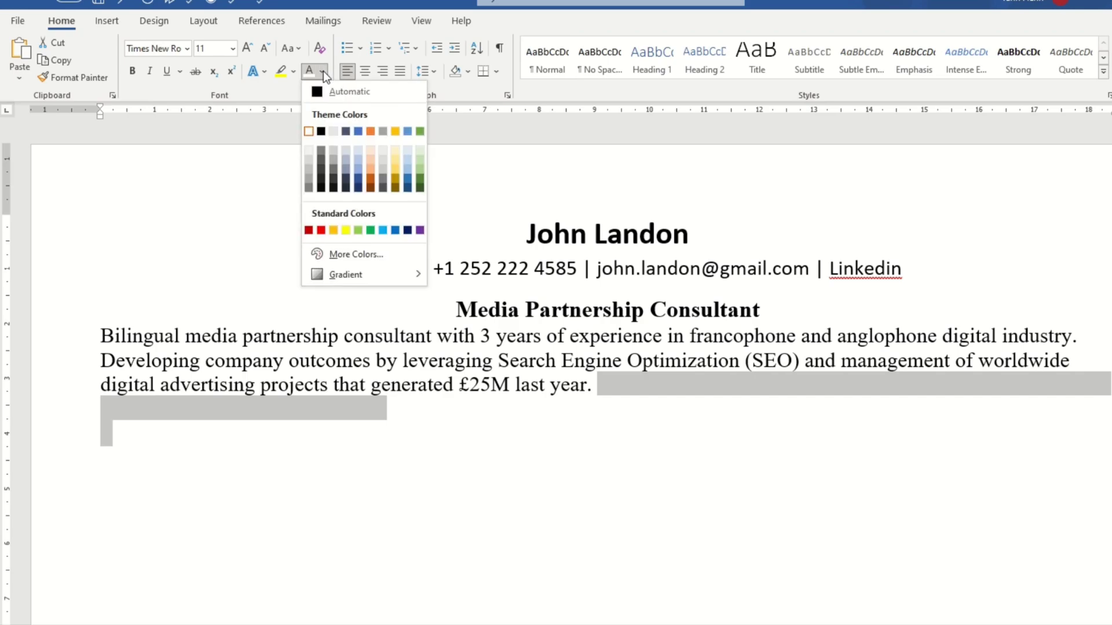
click(324, 91)
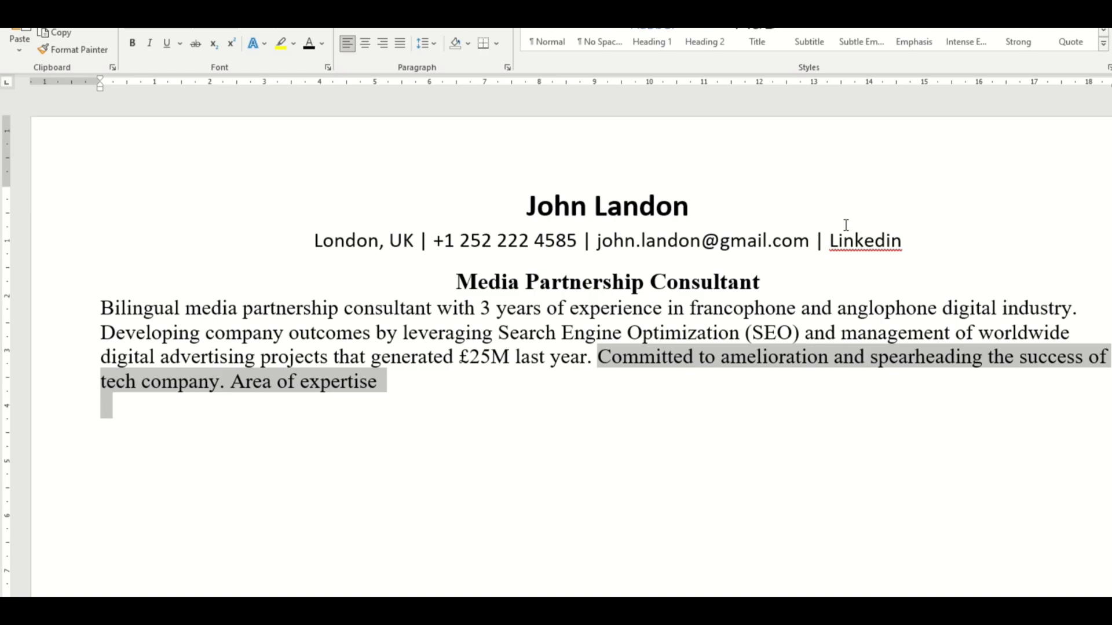
- Insert "ready to" before "spearheading" in the summary's last sentence
click(868, 357)
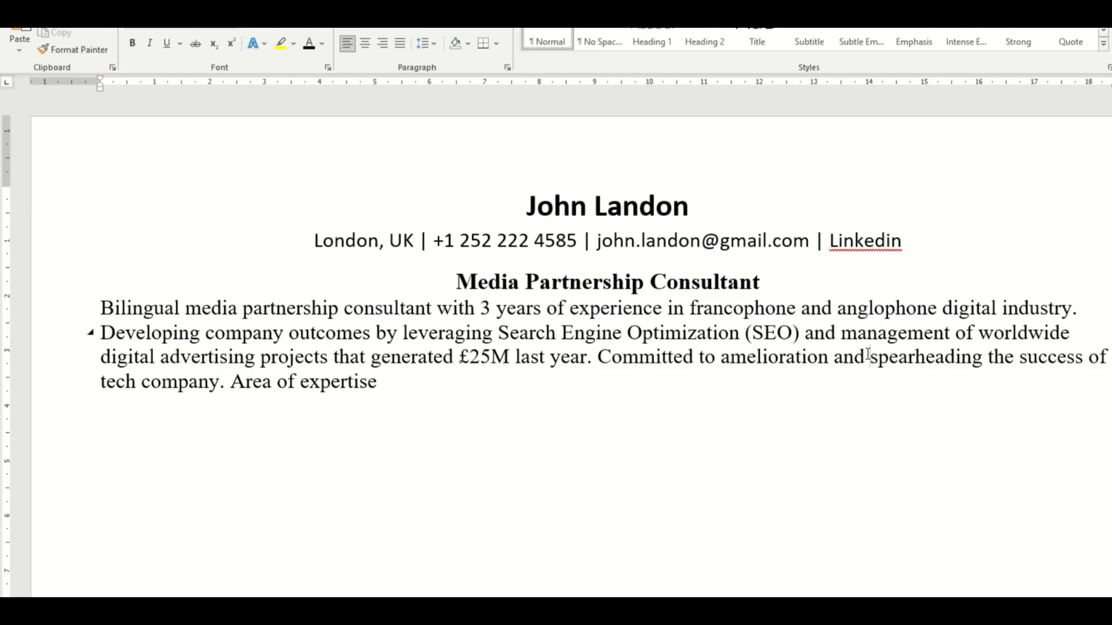
text(wi)
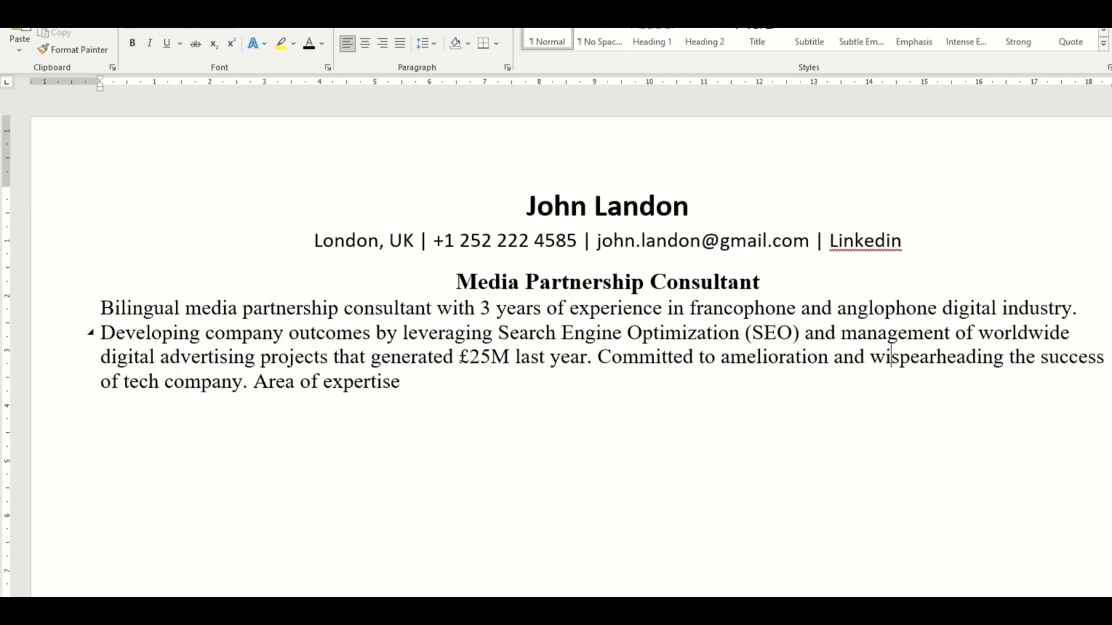
text(lli)
key(BackSpace)
key(BackSpace)
key(BackSpace)
key(BackSpace)
key(BackSpace)
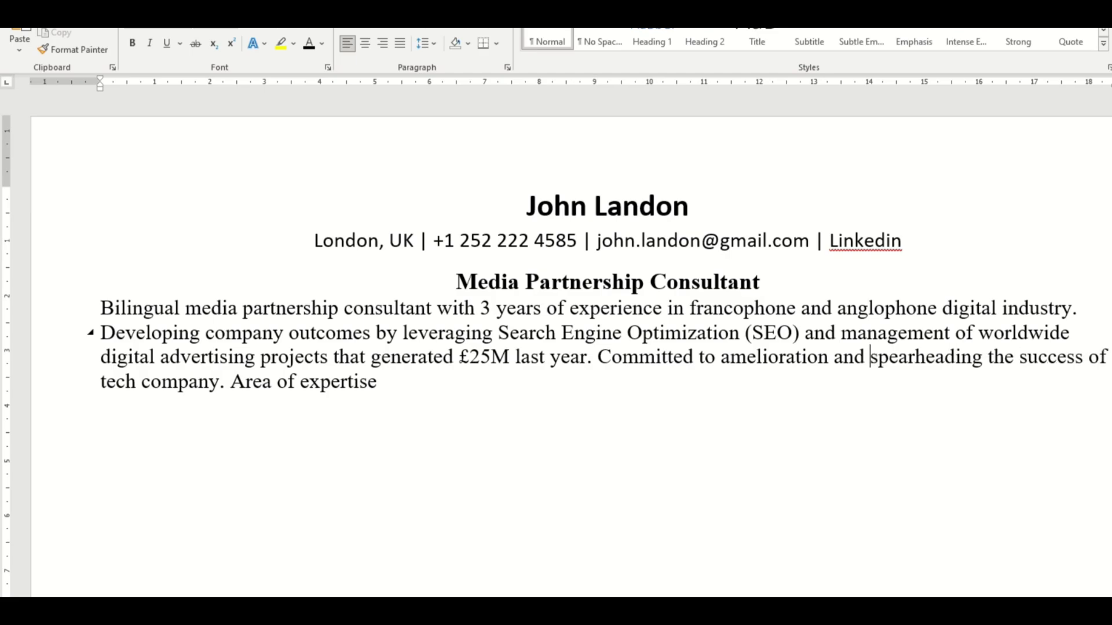
text(rea)
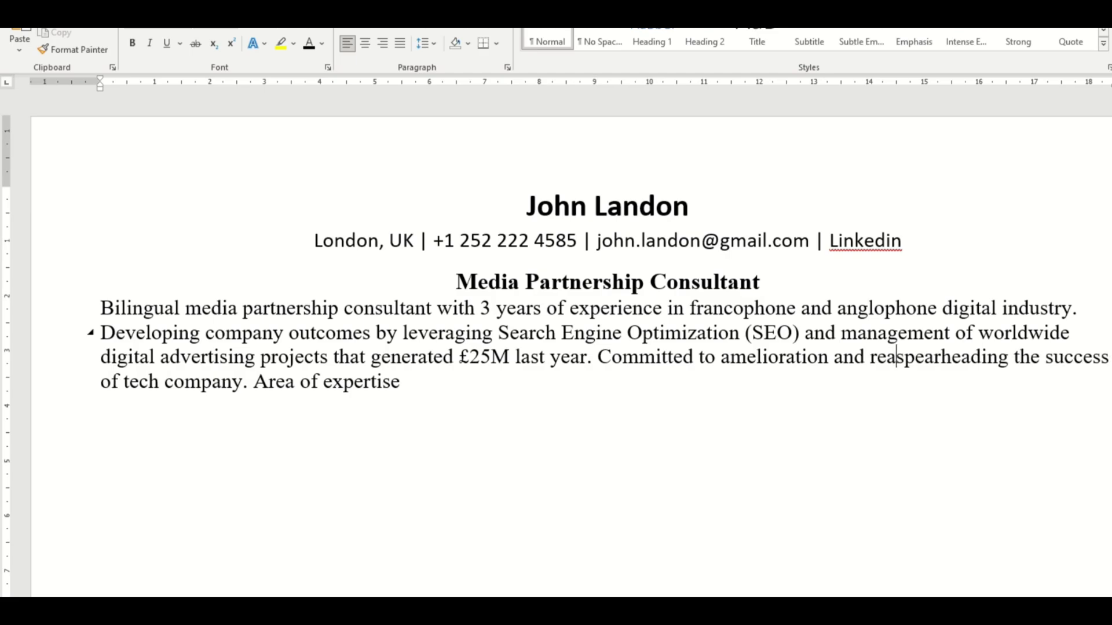
text(dy )
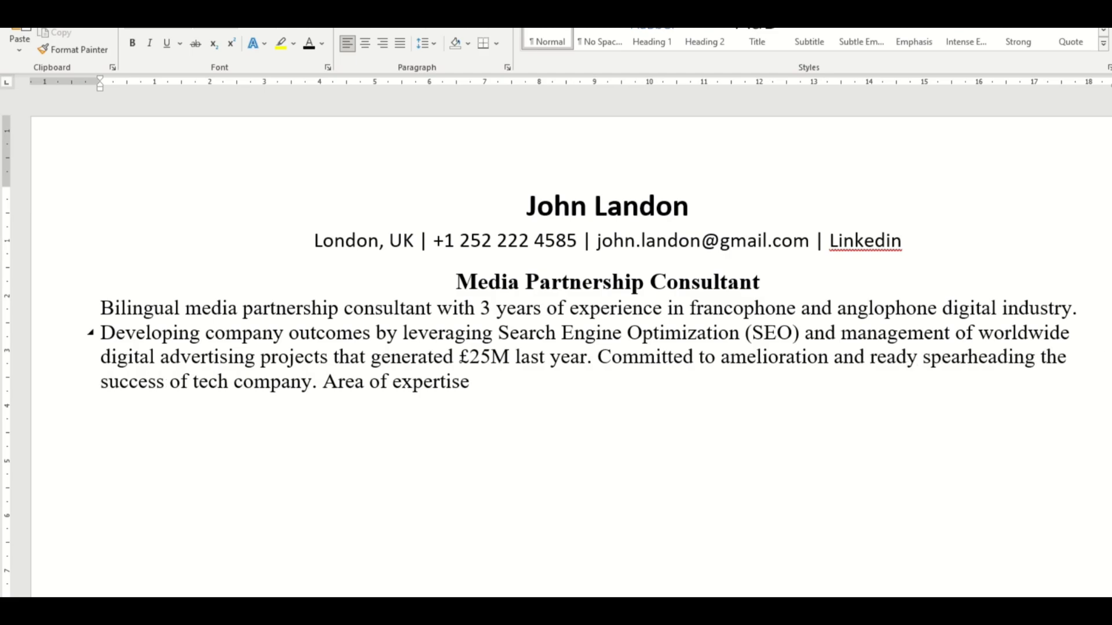
text(to)
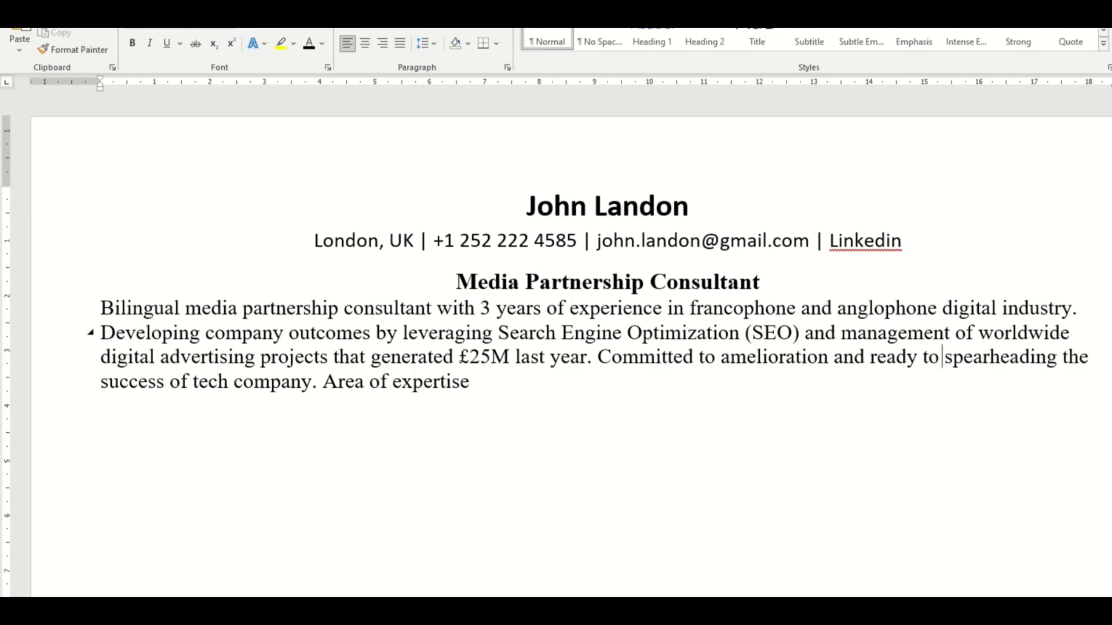
- Shorten "spearheading" to "spearhead" in the summary's last sentence
key(Right)
key(Right)
key(Right)
key(Right)
key(Right)
key(Right)
key(Right)
key(Right)
key(Right)
key(Right)
key(Right)
key(Right)
key(BackSpace)
key(BackSpace)
key(BackSpace)
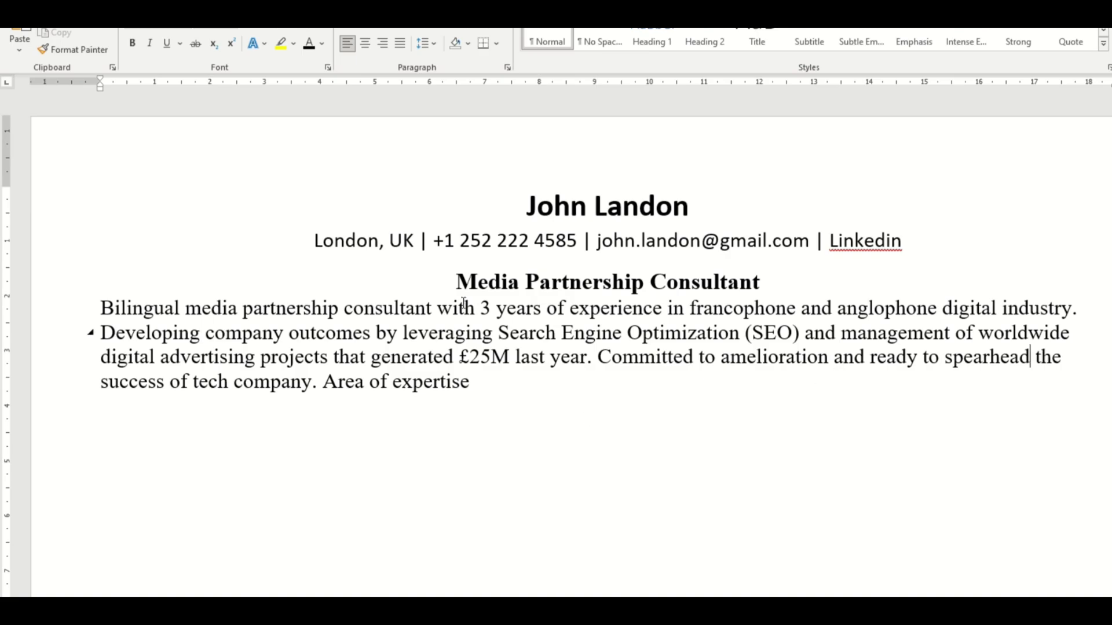
- Replace "tech" with "media" before "company" at the end of the summary
click(228, 384)
key(BackSpace)
key(BackSpace)
key(BackSpace)
key(BackSpace)
text(media)
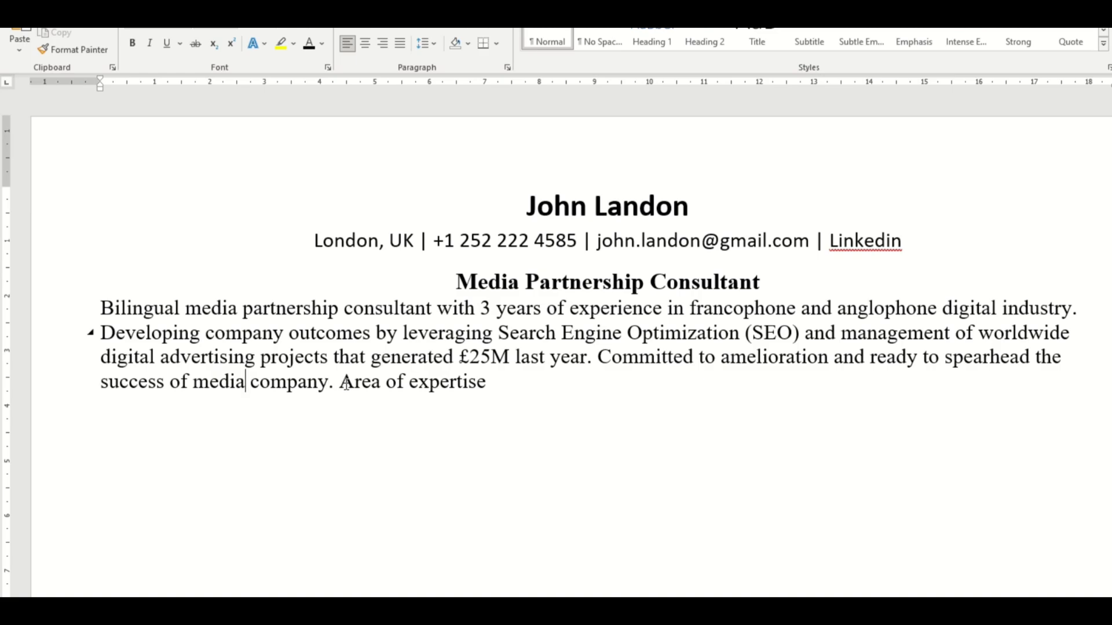
- Delete the trailing words "Area of expertise" after the summary's last sentence
drag(330, 384, 134, 318)
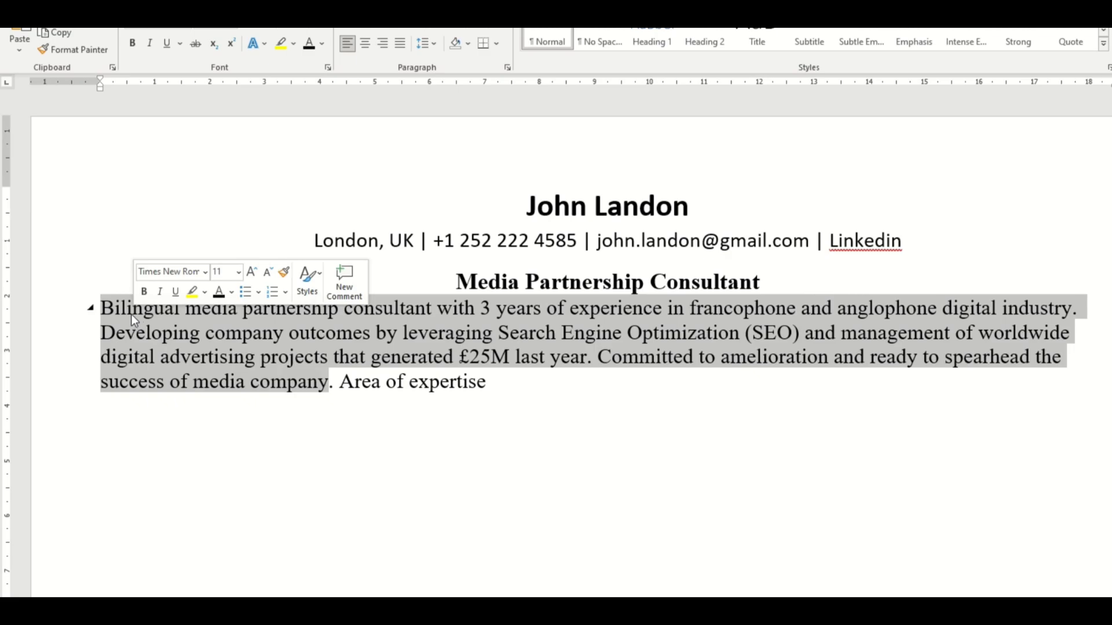
click(341, 385)
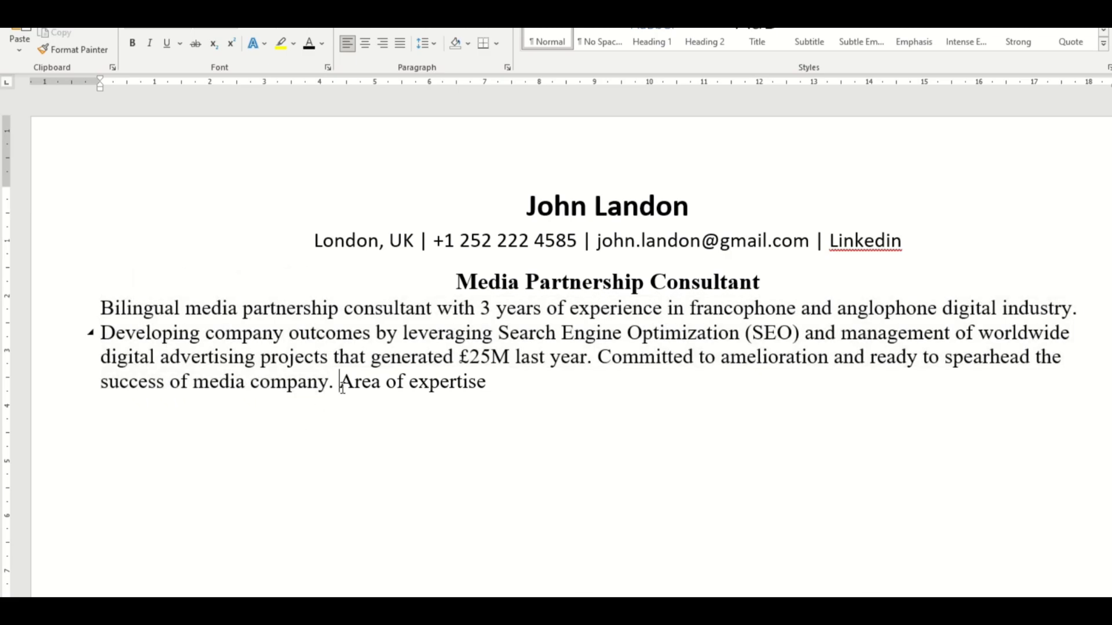
drag(488, 383, 352, 385)
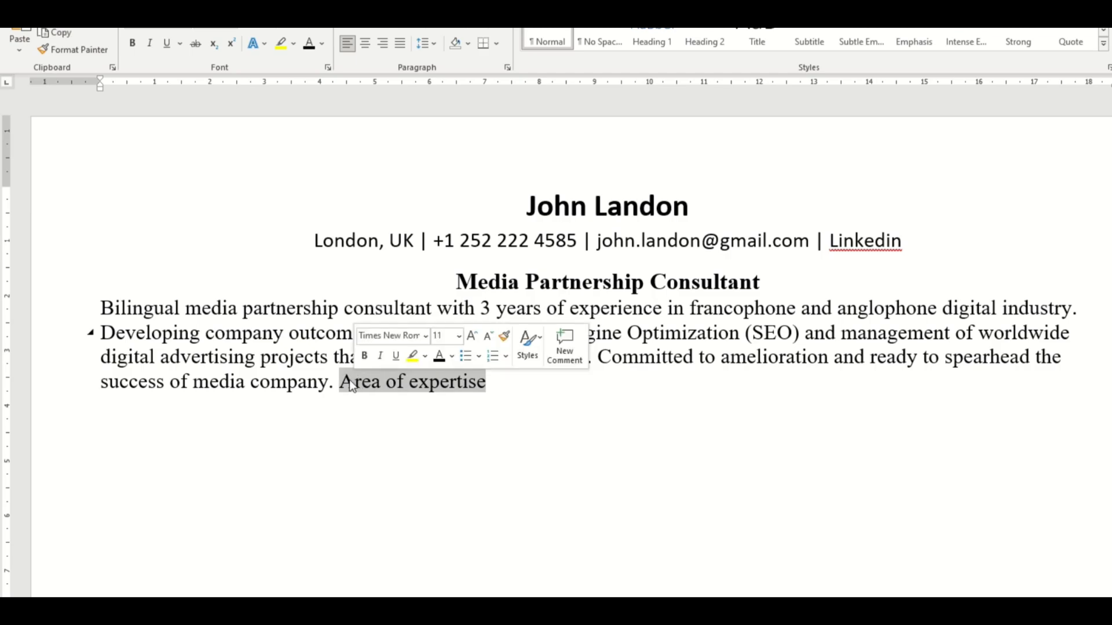
key(BackSpace)
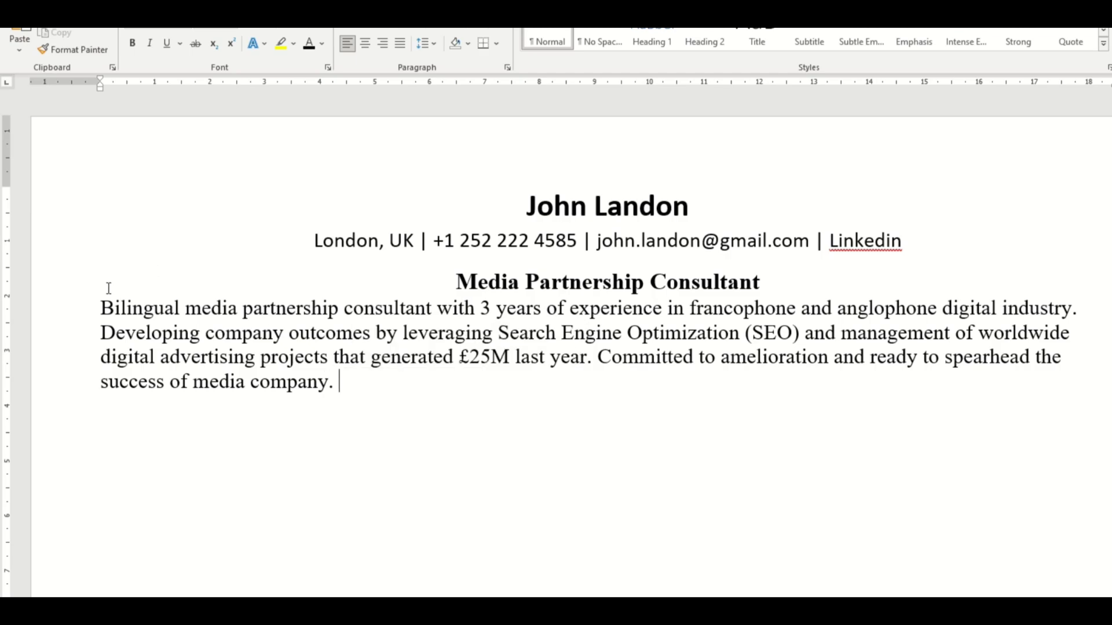
- Format the summary as three arrow-bulleted items, starting the third item at "Committed to amelioration"
click(101, 307)
click(354, 25)
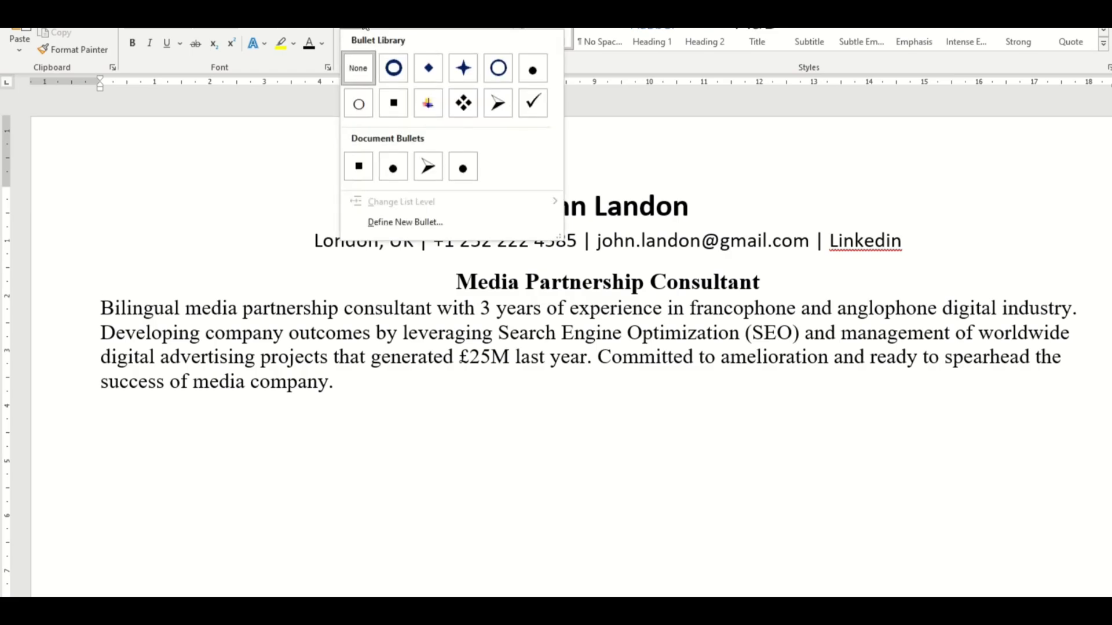
click(497, 104)
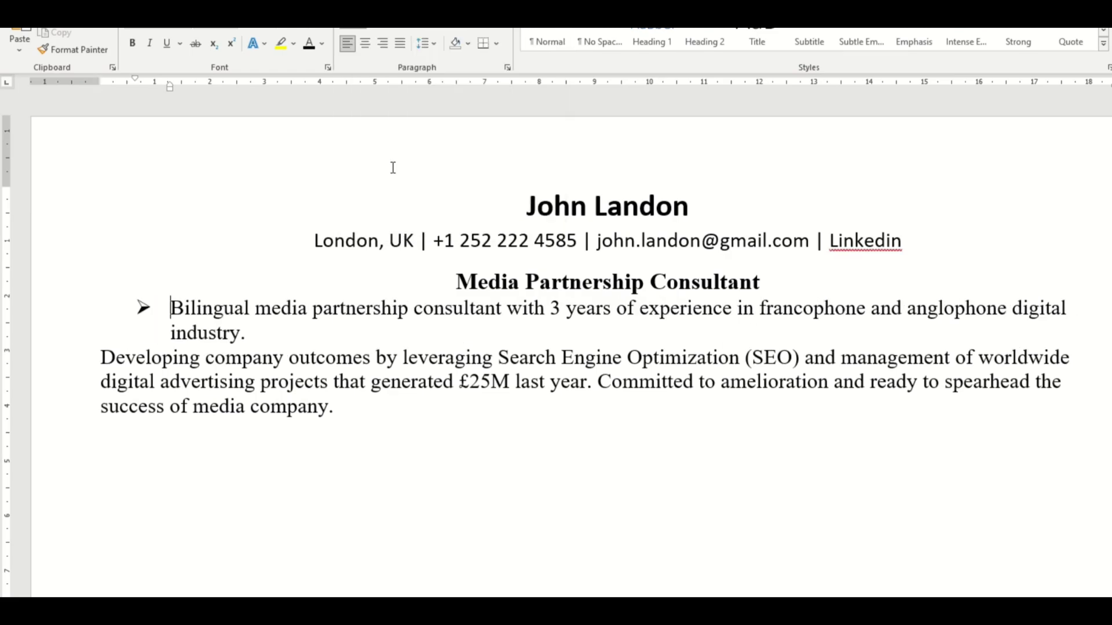
click(102, 357)
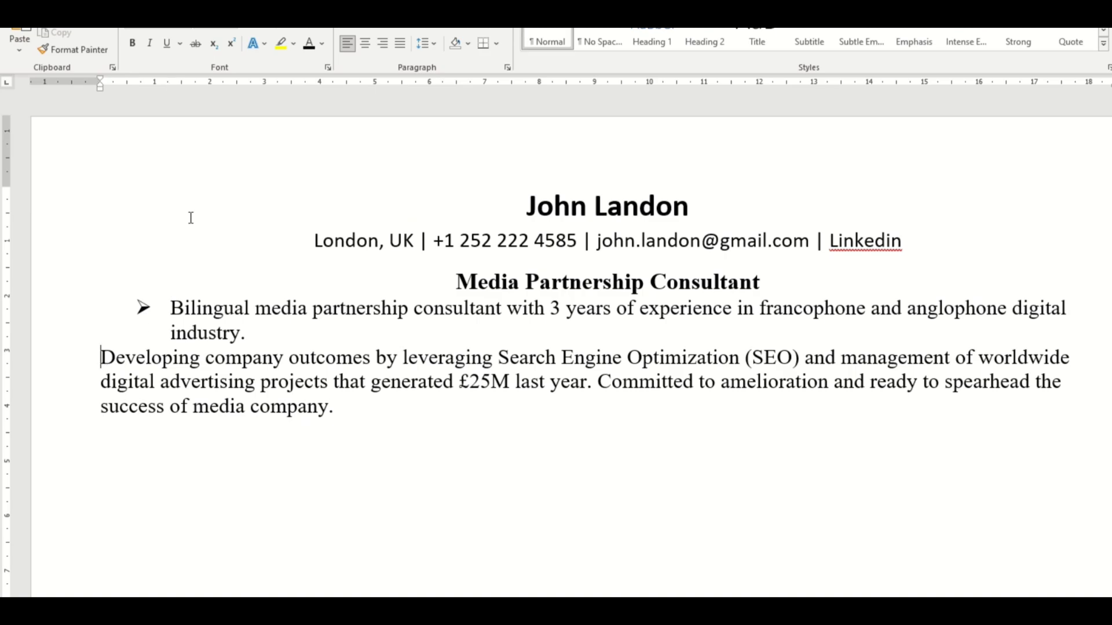
click(348, 29)
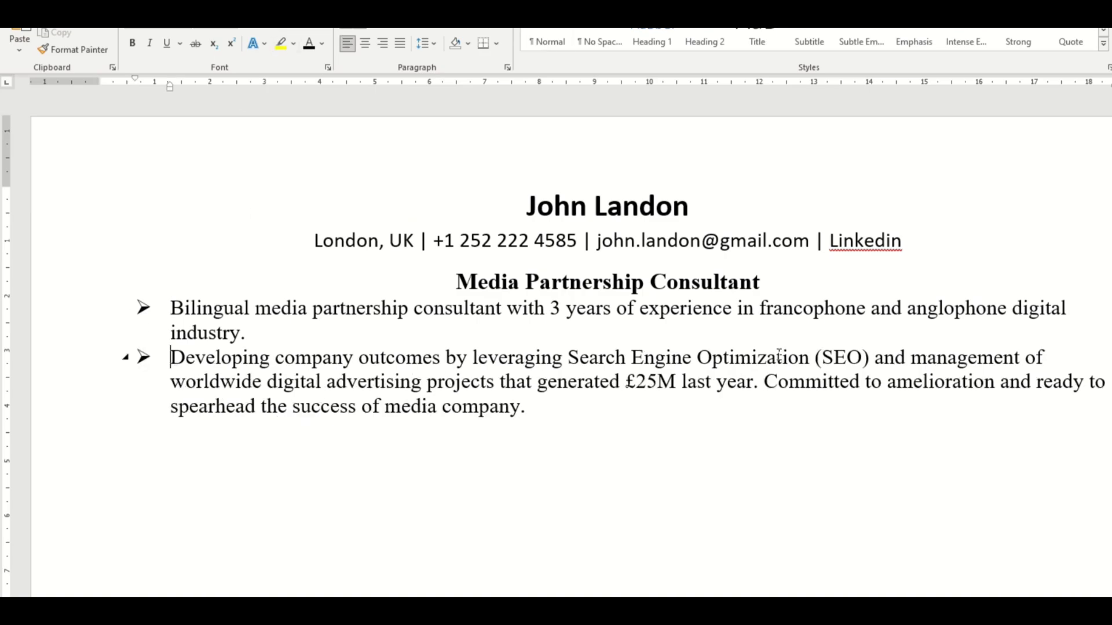
click(766, 381)
key(Return)
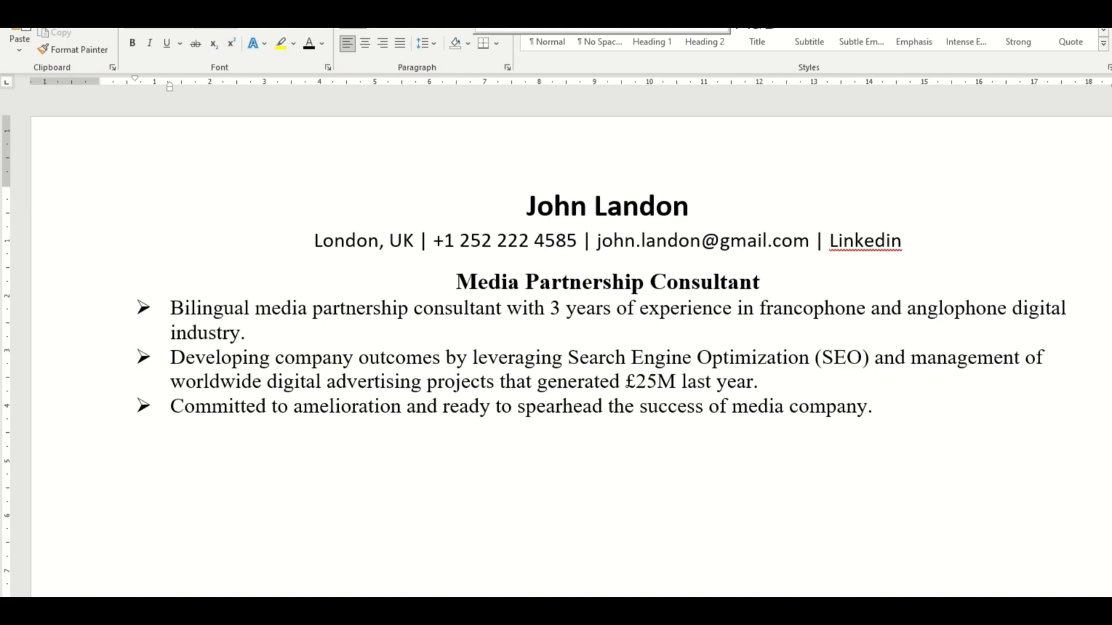
- Remove the arrow bullets and the added line break so the summary is plain text again
key(BackSpace)
key(BackSpace)
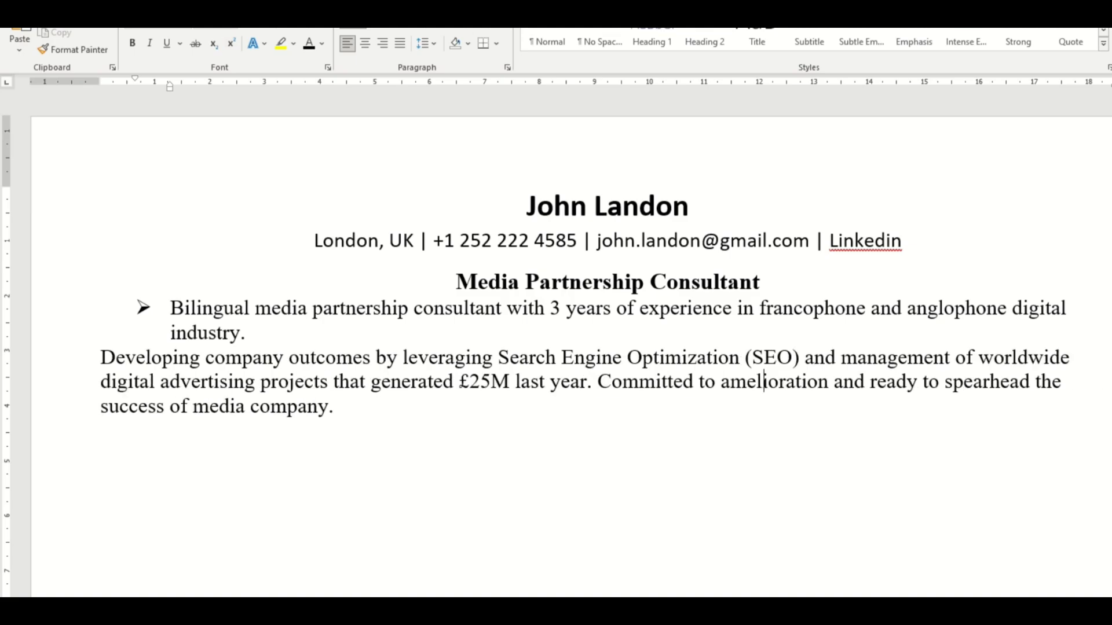
click(100, 307)
key(BackSpace)
key(BackSpace)
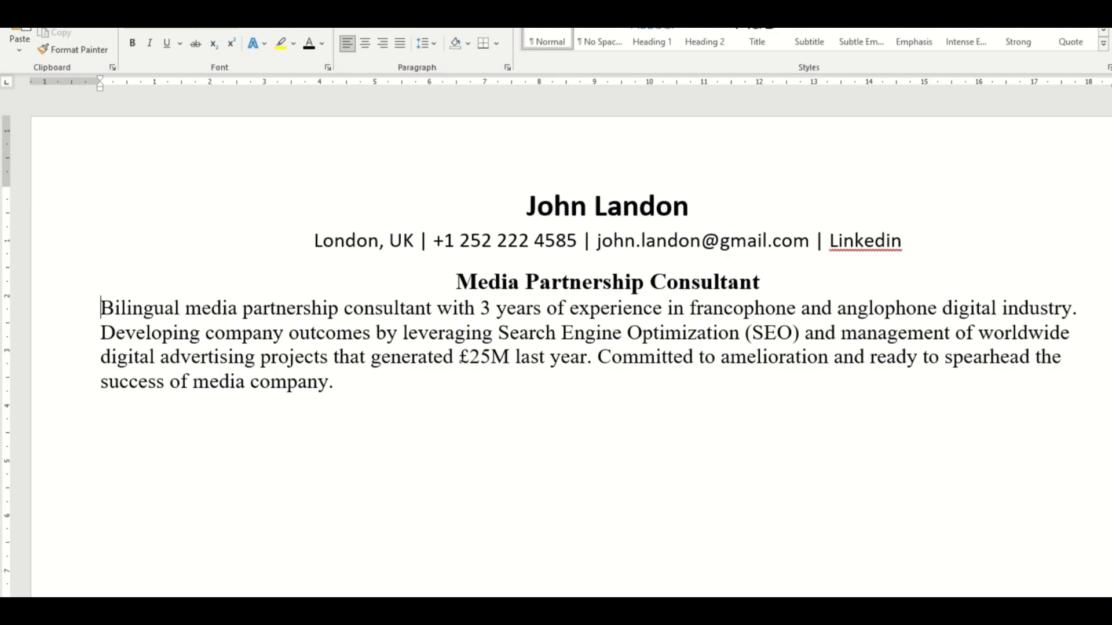
- Add "Area of expertise" after the summary's last sentence
click(353, 384)
text(Area of exp)
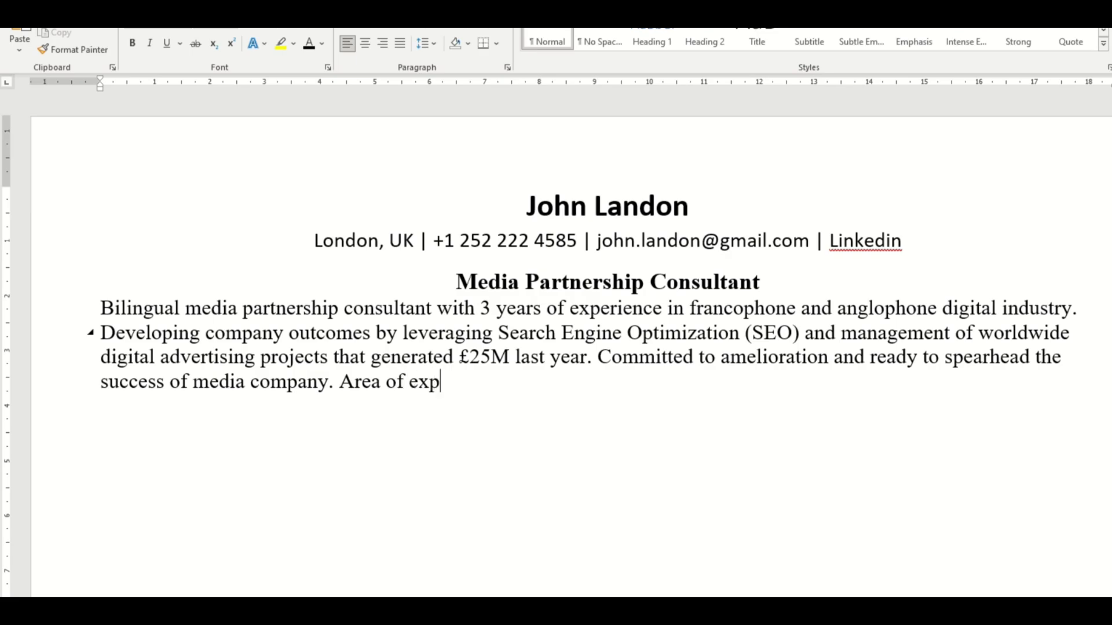
text(eryise)
key(Left)
key(Left)
key(Left)
key(BackSpace)
text(t)
click(495, 384)
- Delete the retyped "Area of expertise" so the summary ends at "media company."
key(Return)
key(BackSpace)
key(BackSpace)
key(BackSpace)
key(BackSpace)
key(BackSpace)
key(BackSpace)
key(BackSpace)
key(BackSpace)
key(BackSpace)
key(BackSpace)
key(BackSpace)
key(BackSpace)
key(BackSpace)
key(BackSpace)
key(BackSpace)
key(BackSpace)
key(BackSpace)
key(BackSpace)
key(BackSpace)
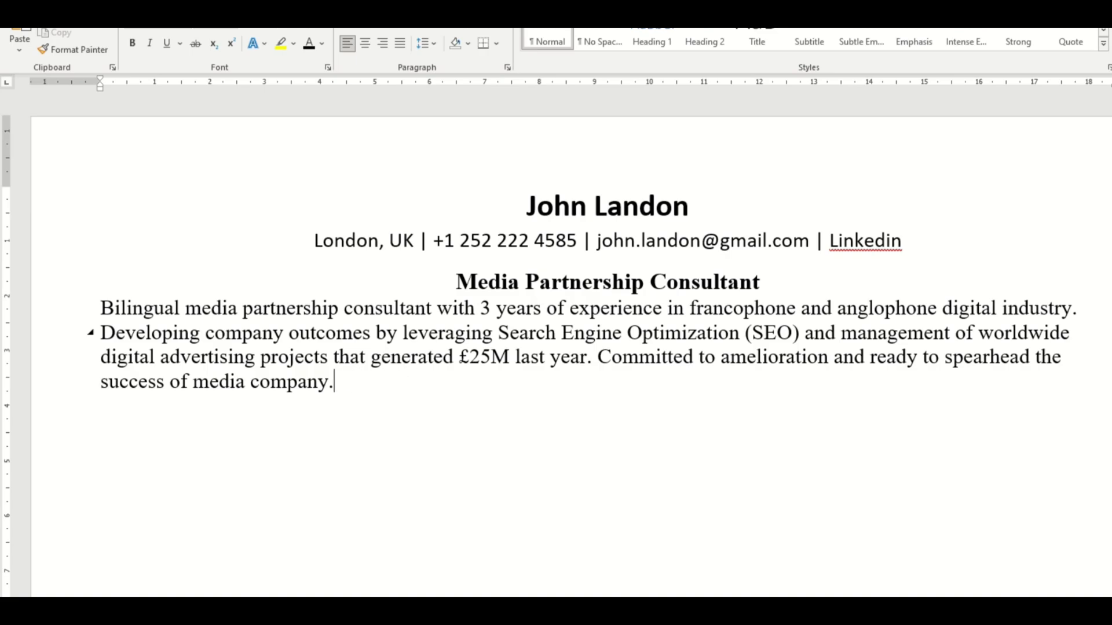